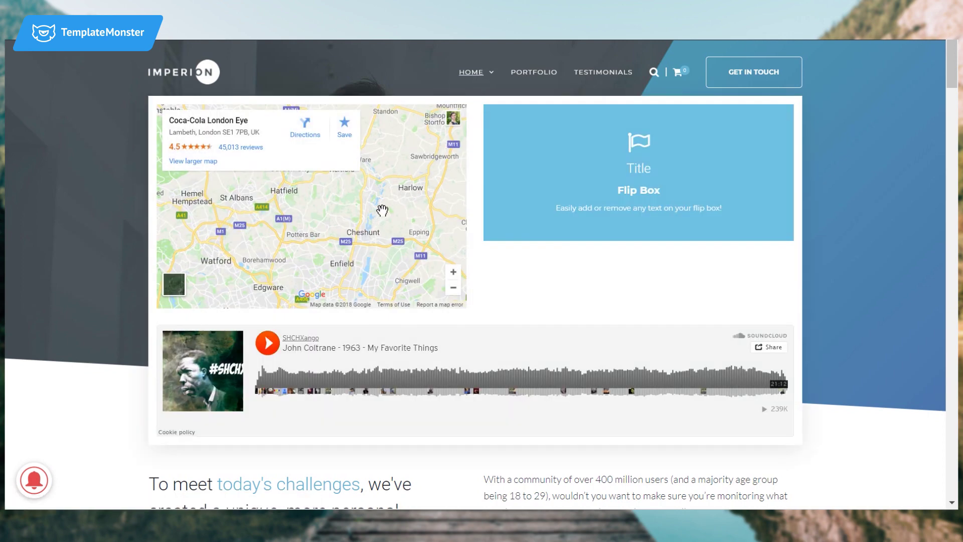
scroll(369, 261, up, 3)
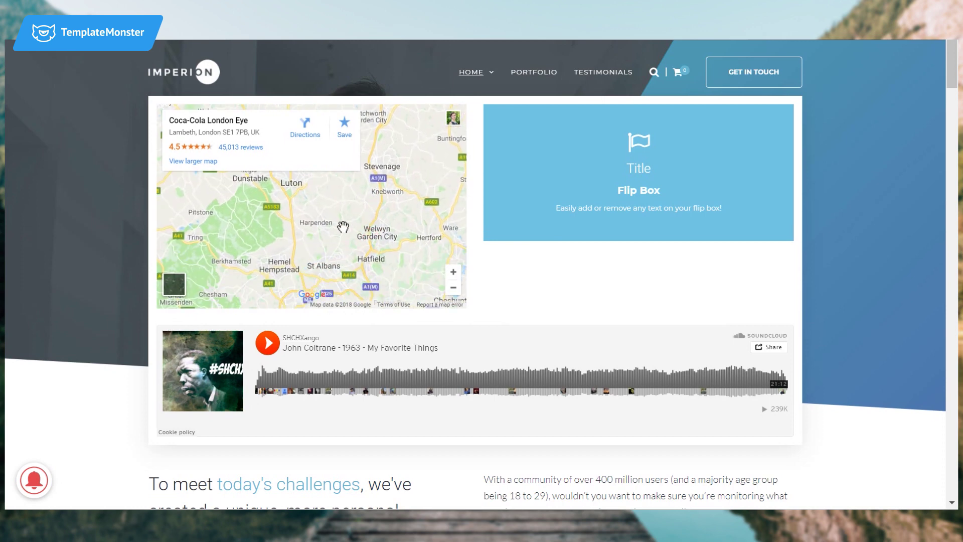
scroll(342, 226, down, 3)
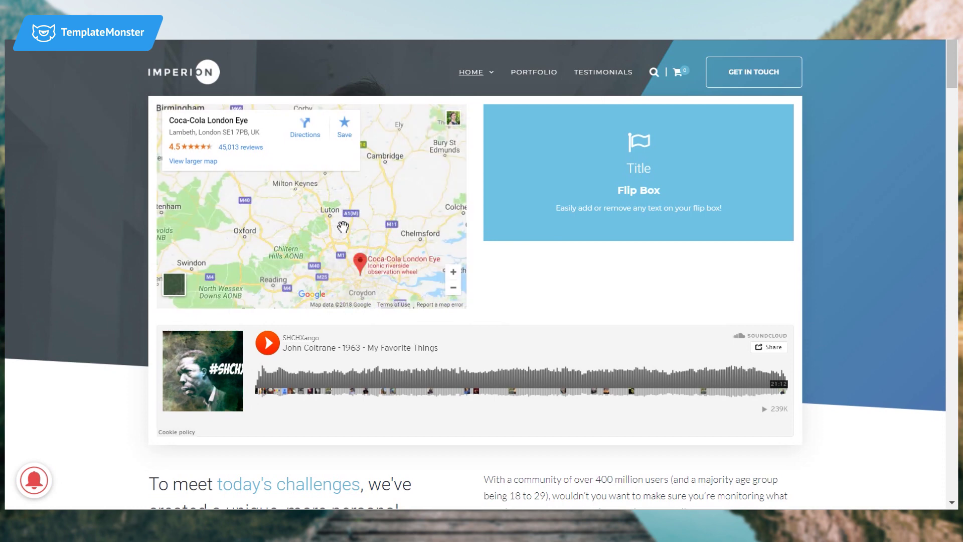
- Drag the Home mega menu's Google map to pan it toward East Anglia
mouse_move(363, 214)
mouse_down()
mouse_move(272, 226)
mouse_move(227, 280)
mouse_up()
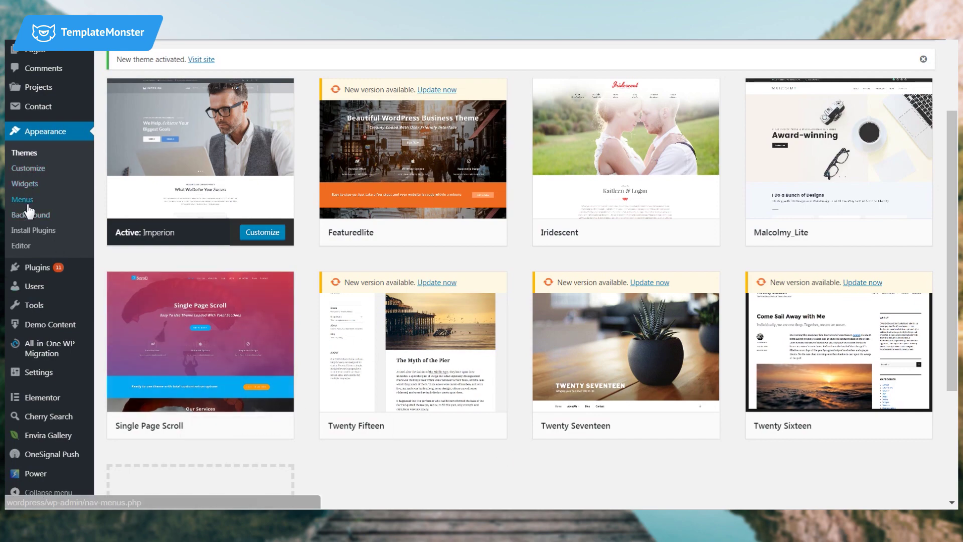
- Create a new empty menu named 'my new menu' under Appearance > Menus
click(27, 203)
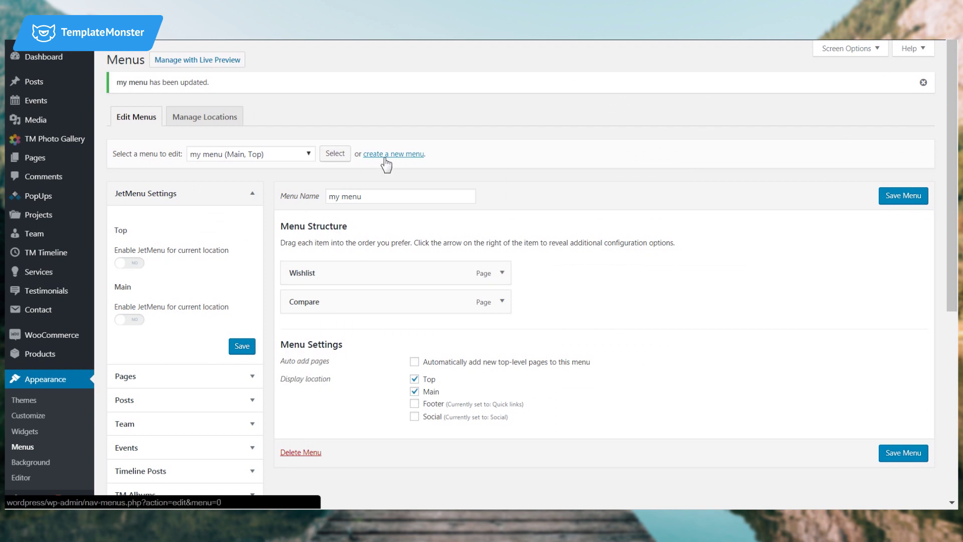
click(397, 158)
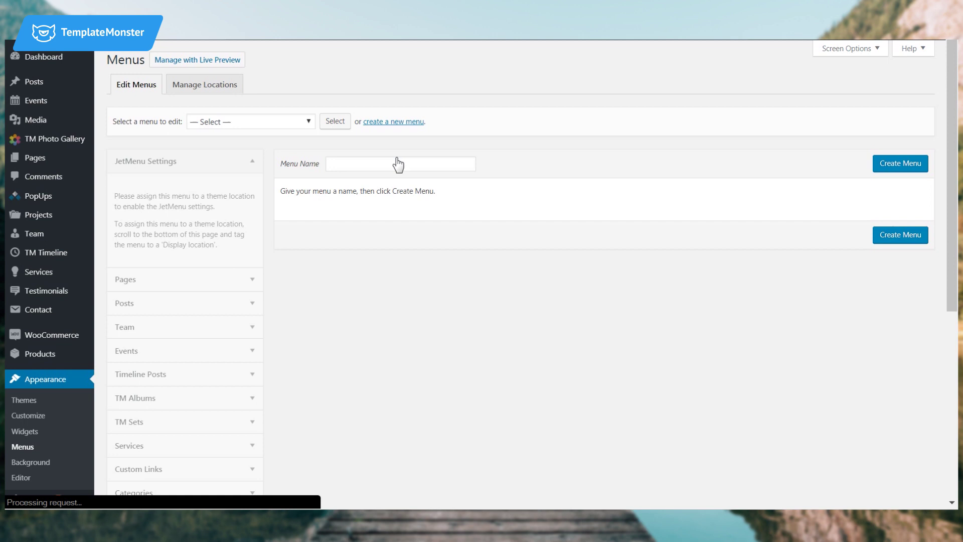
click(393, 162)
text(my new menu)
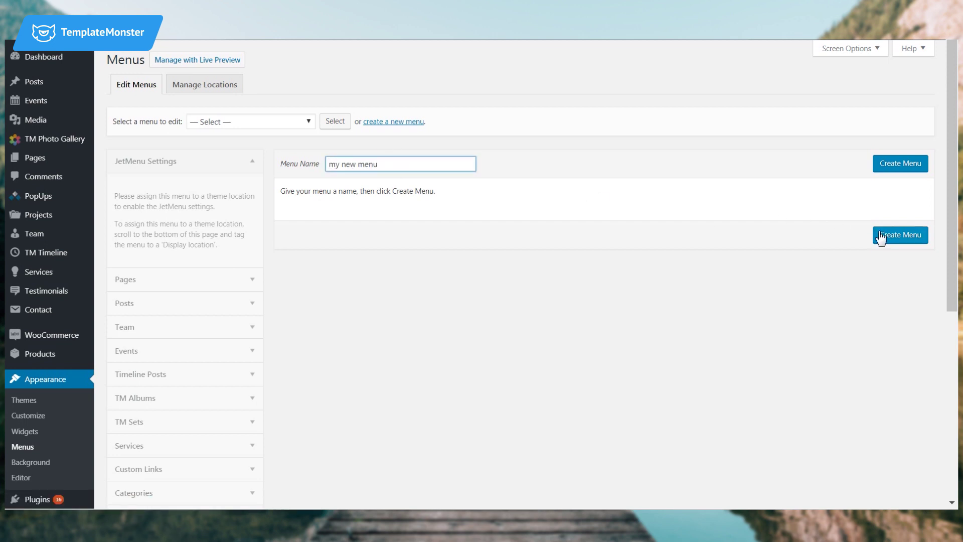
click(882, 235)
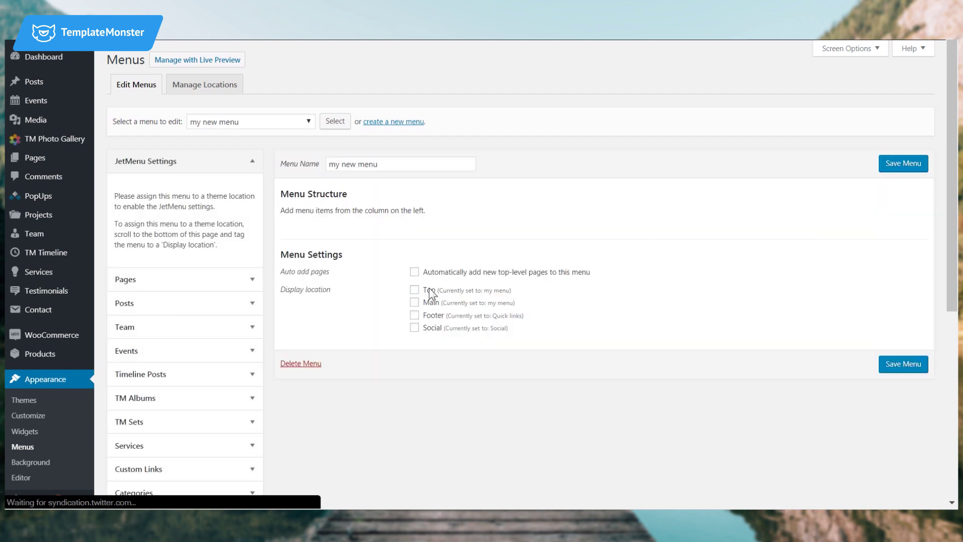
- Add the Home, Portfolio and Testimonials pages, assign the Top location, and save the menu
click(413, 291)
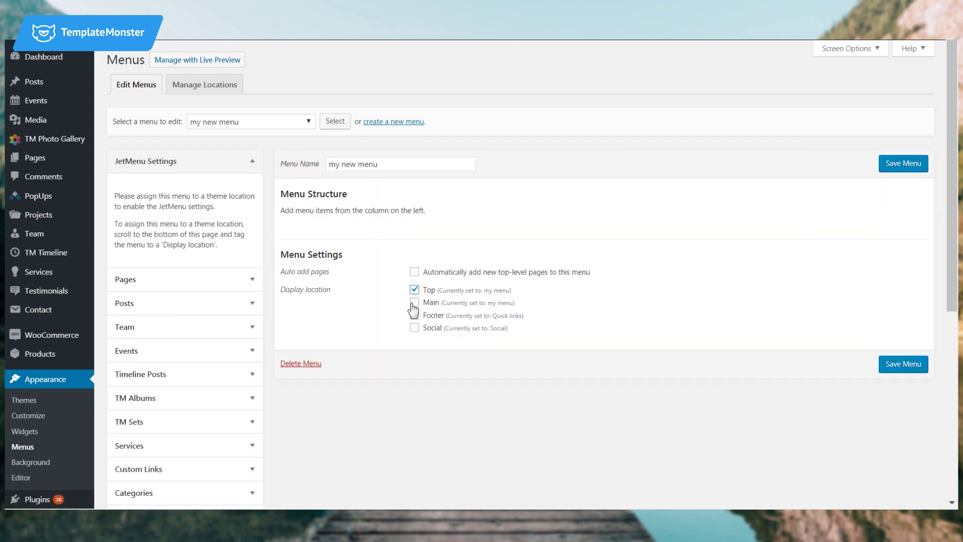
click(245, 278)
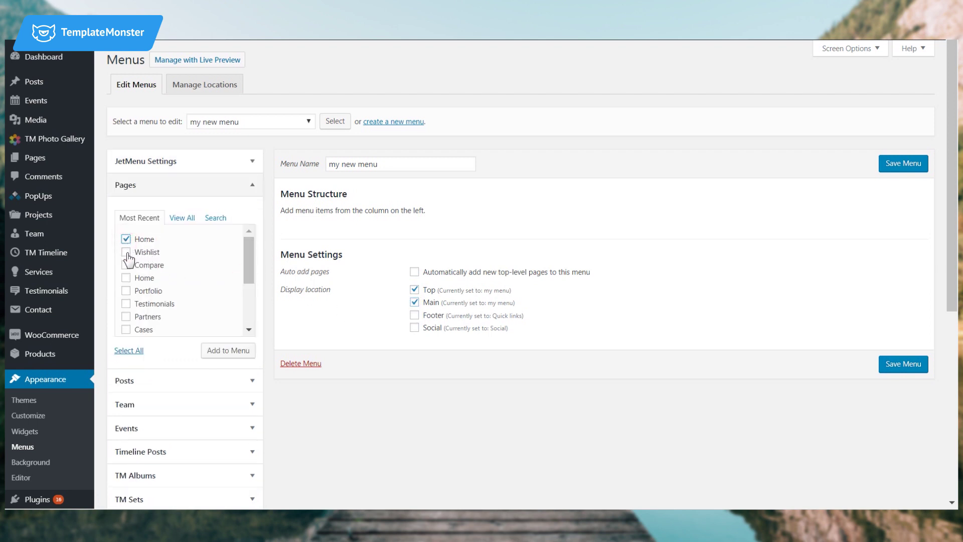
click(126, 291)
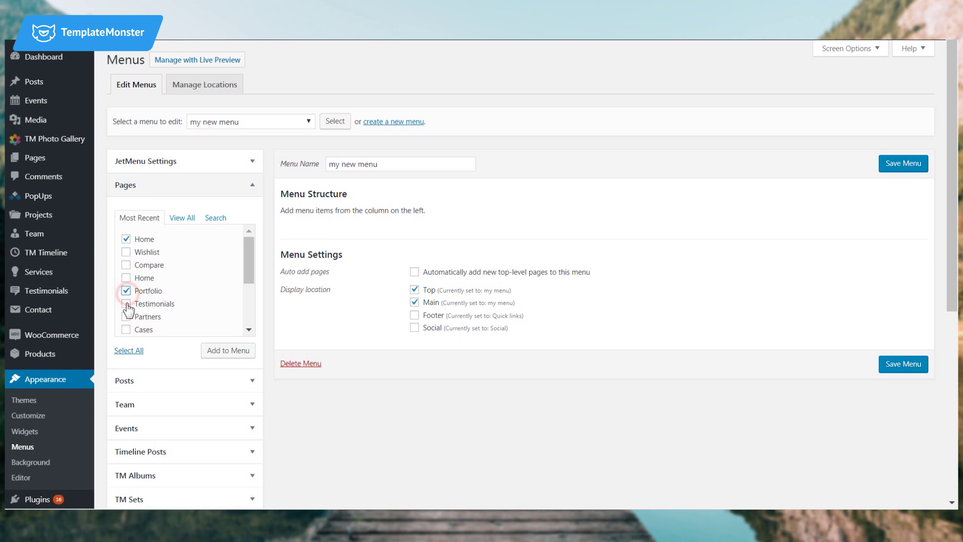
click(215, 352)
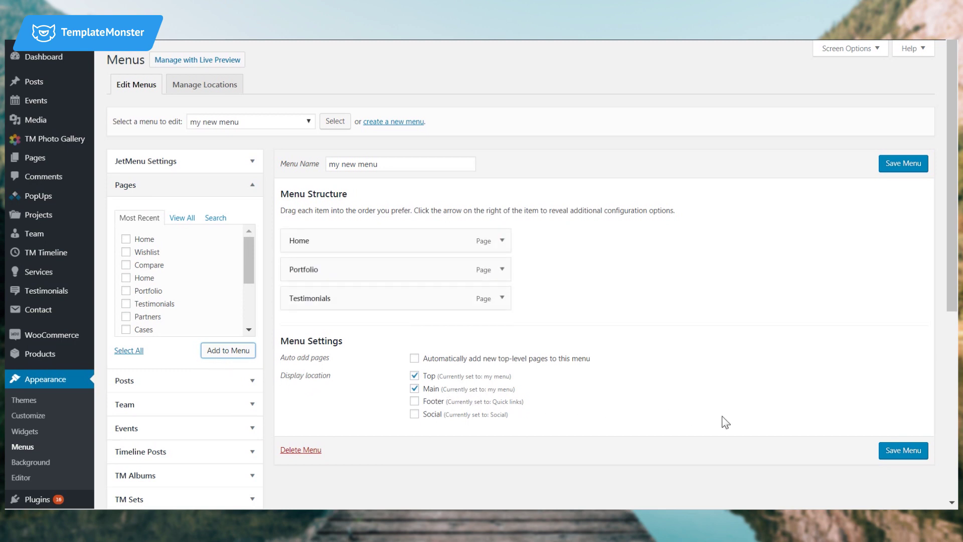
click(904, 455)
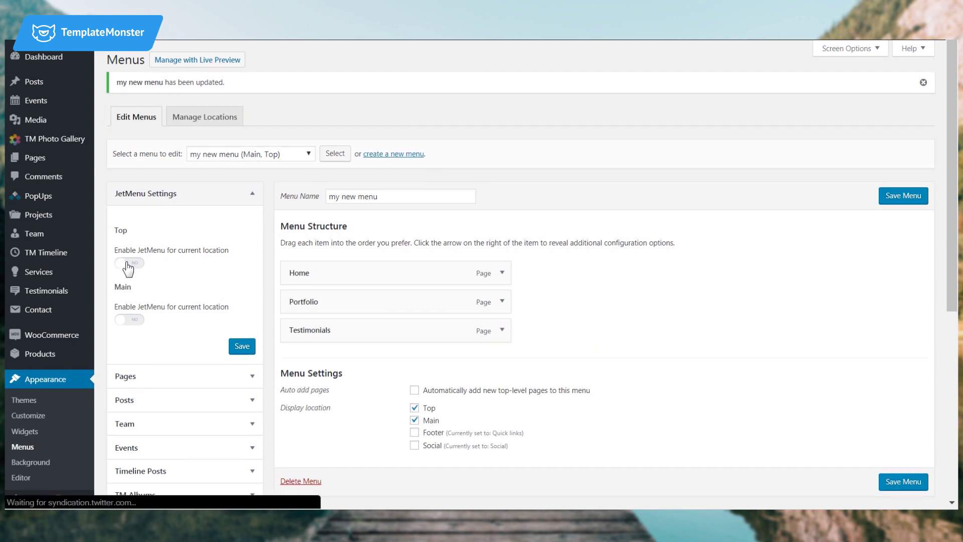
- Set 'Enable JetMenu for current location' to Yes for Top and Main, then save
click(127, 263)
click(136, 320)
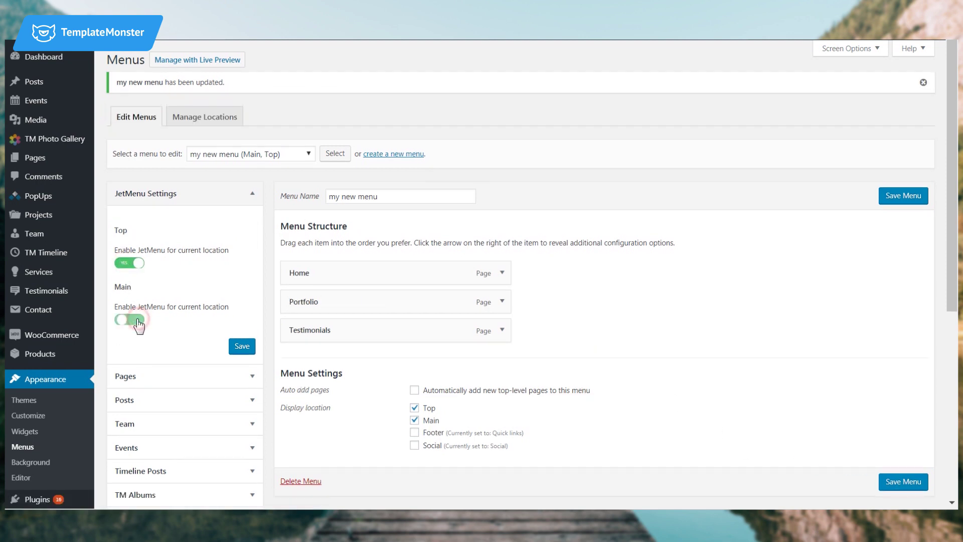
click(232, 348)
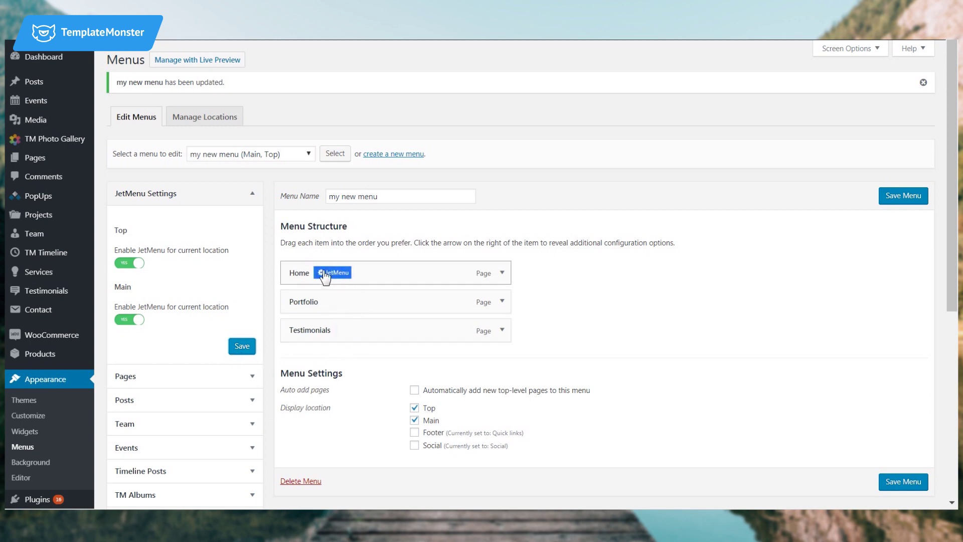
- Turn on the Home item's mega submenu and open its content in Elementor
click(332, 274)
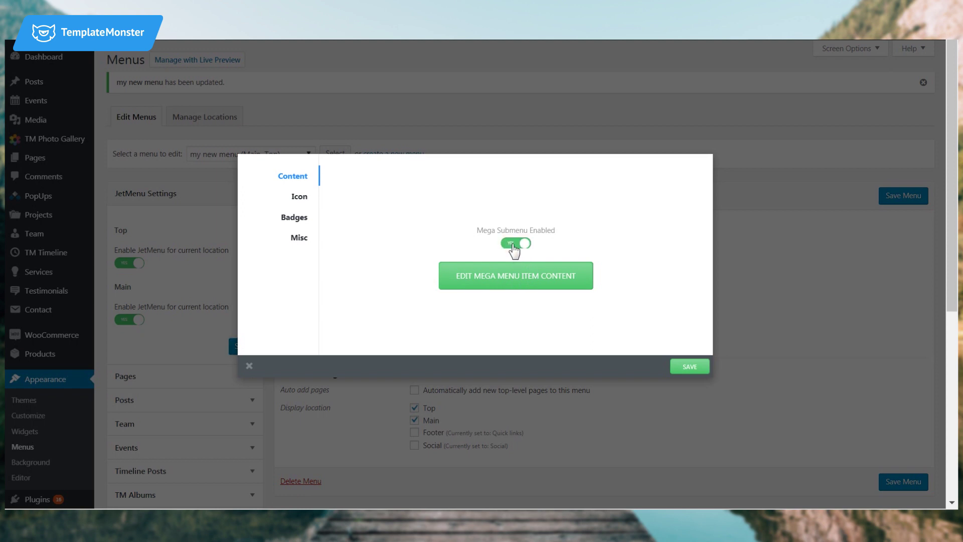
click(513, 286)
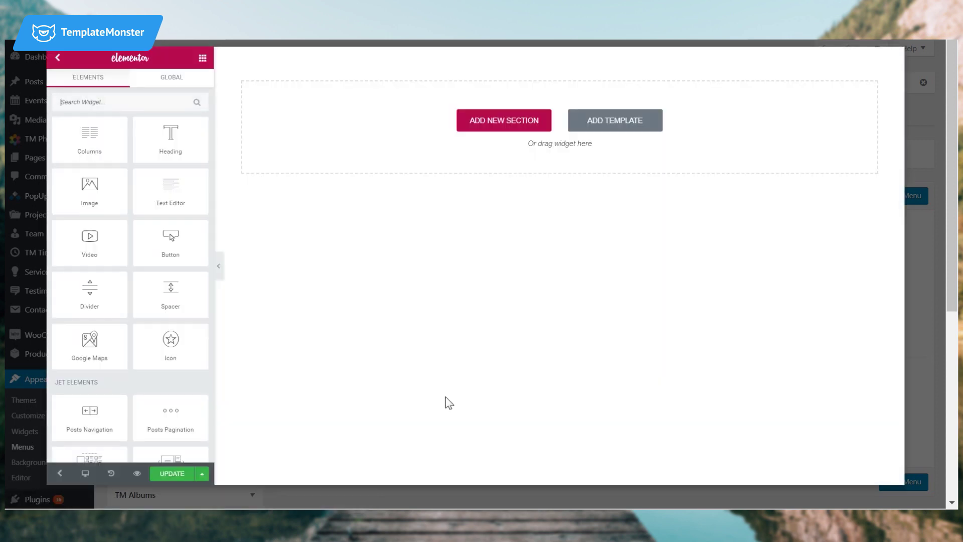
- Add a three-column section with a shortened Google Map and a second-column widget
click(469, 128)
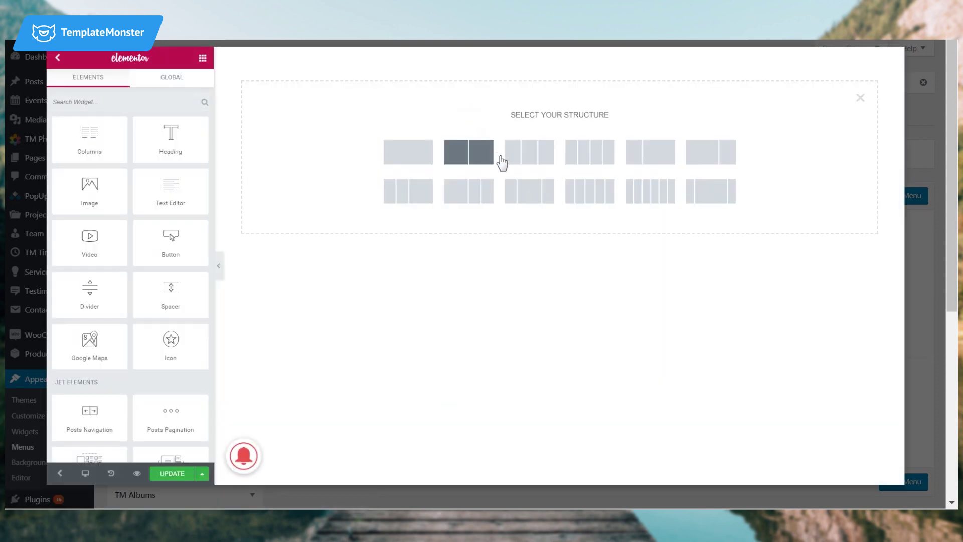
click(519, 158)
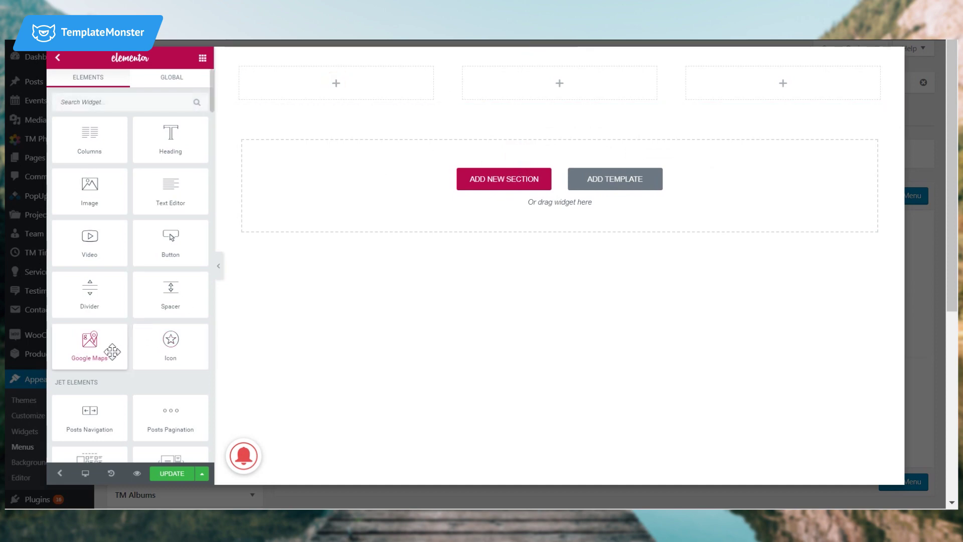
drag(99, 362, 347, 72)
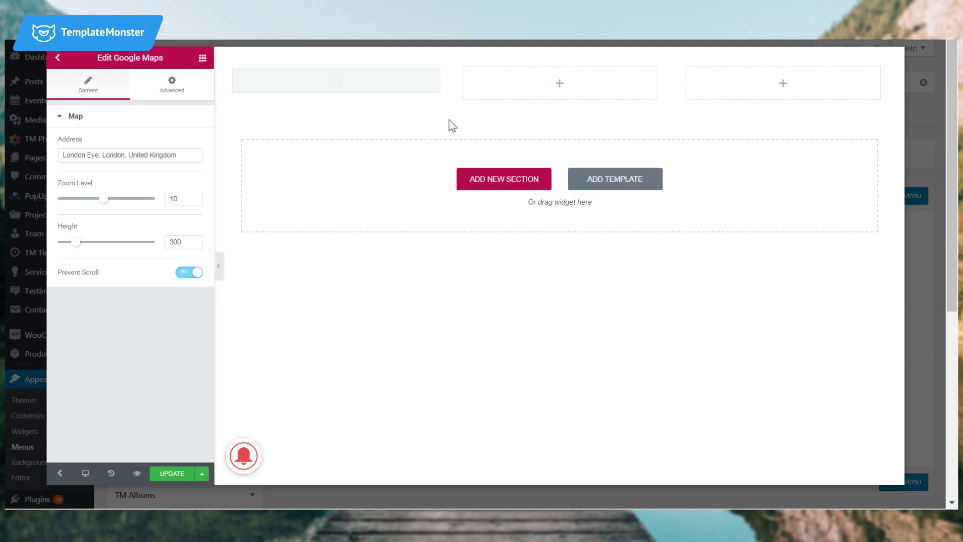
drag(76, 241, 90, 249)
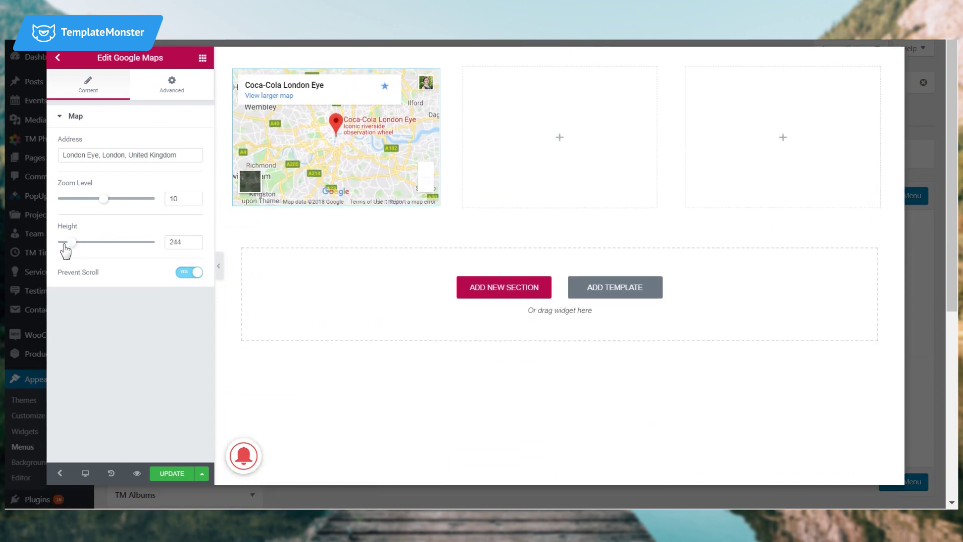
click(572, 191)
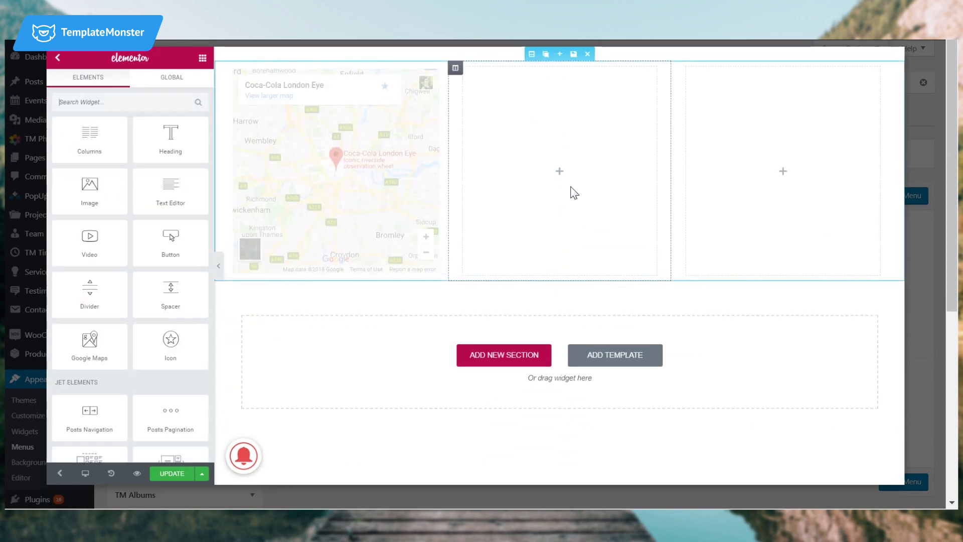
drag(94, 240, 553, 192)
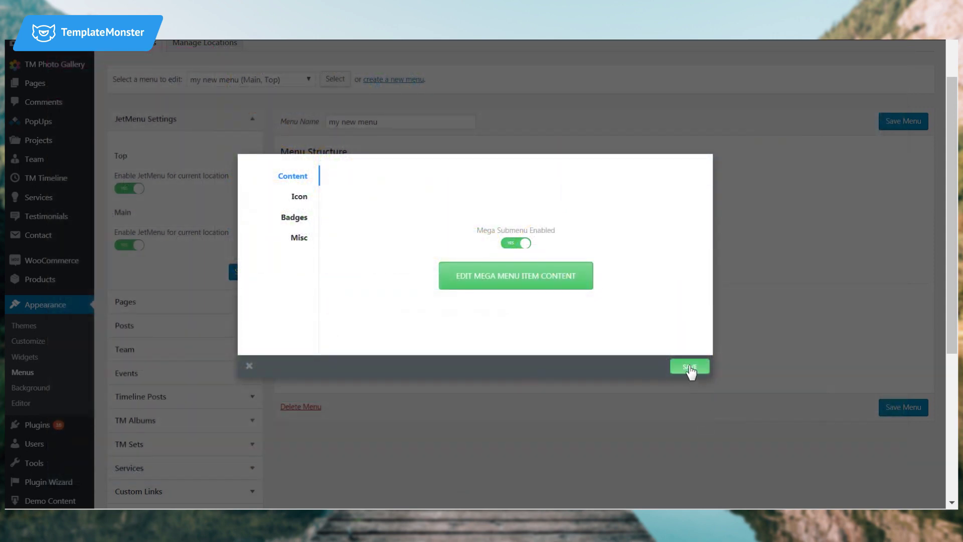
- Update the Elementor content, then save the Home item's JetMenu settings
click(690, 369)
click(515, 415)
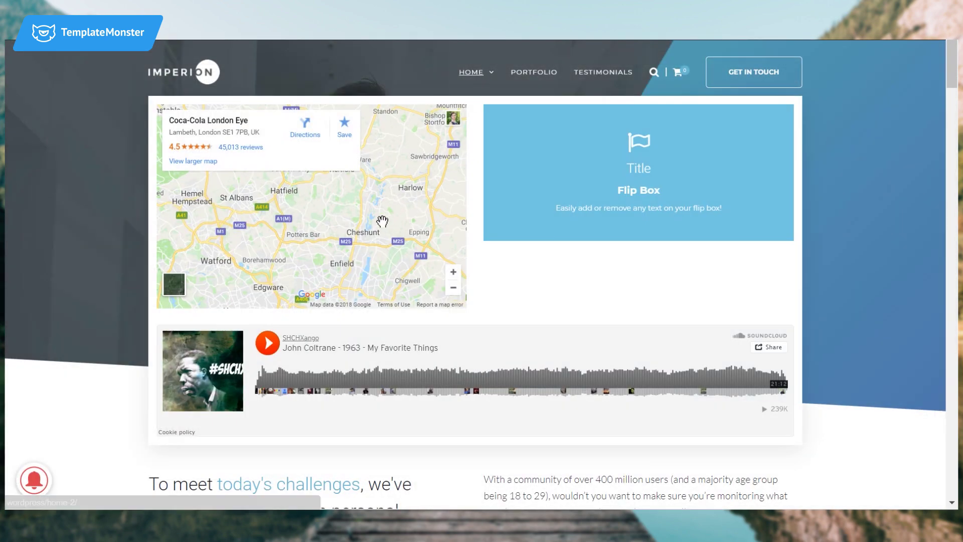
- Reveal the Home mega menu and pan its map from London toward Ipswich and Norwich
mouse_move(377, 226)
mouse_down()
mouse_move(449, 245)
mouse_move(344, 226)
mouse_up()
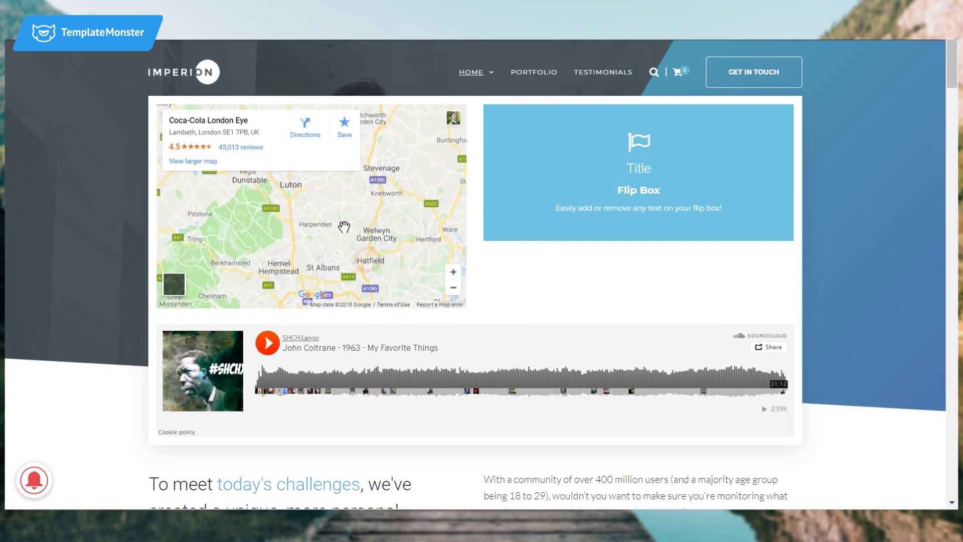
scroll(340, 222, down, 3)
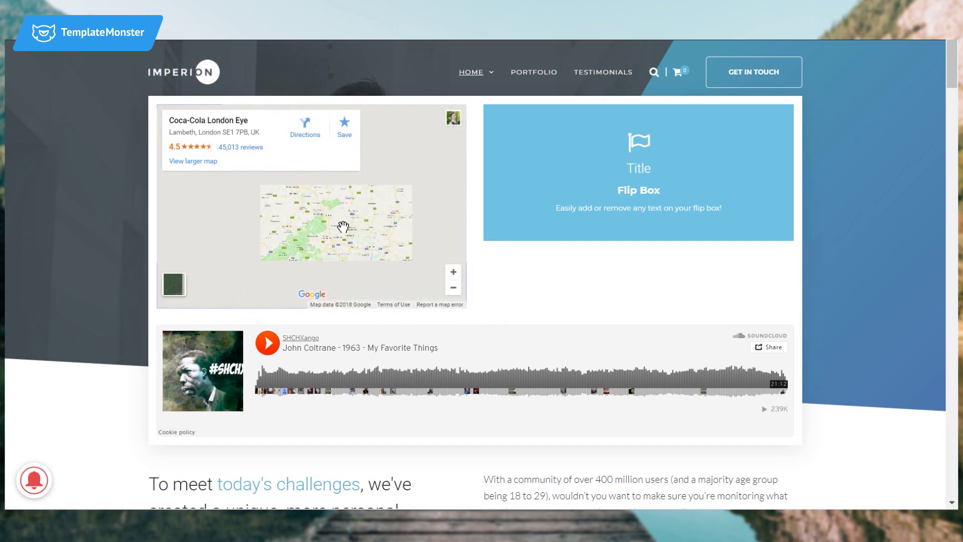
drag(362, 214, 273, 231)
drag(361, 226, 311, 276)
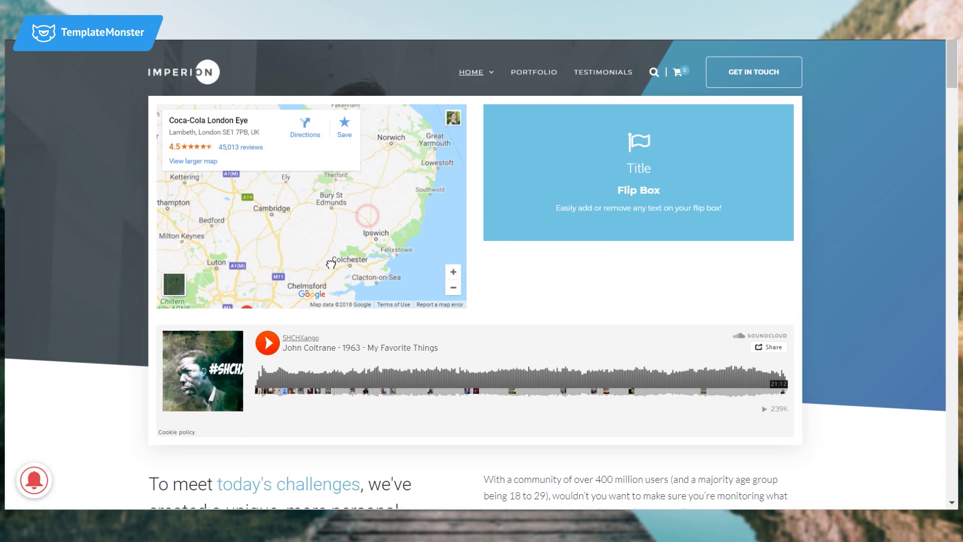